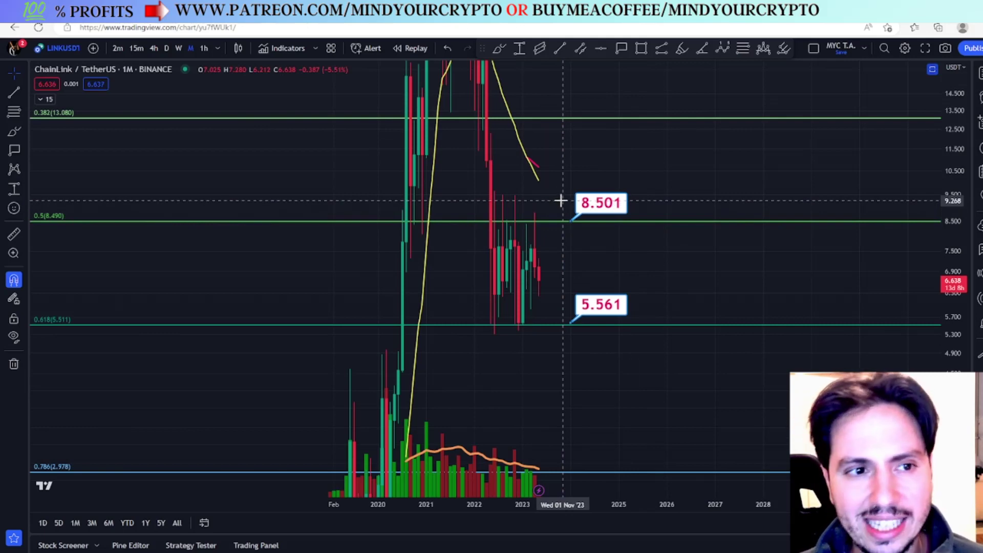
Preview 4-hour candles, return to monthly, and compress the price scale to reveal higher Fibonacci levels
scroll(560, 200, up, 3)
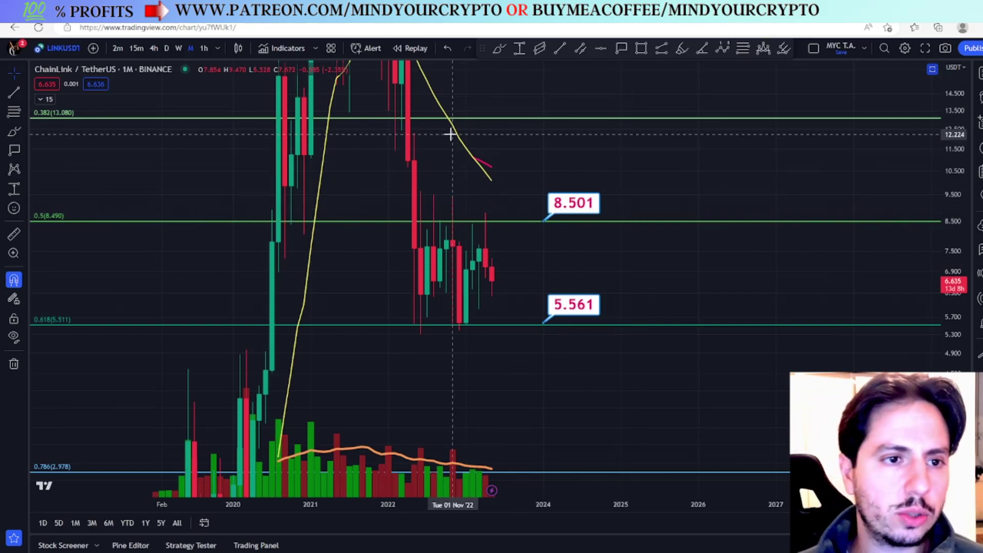
click(154, 50)
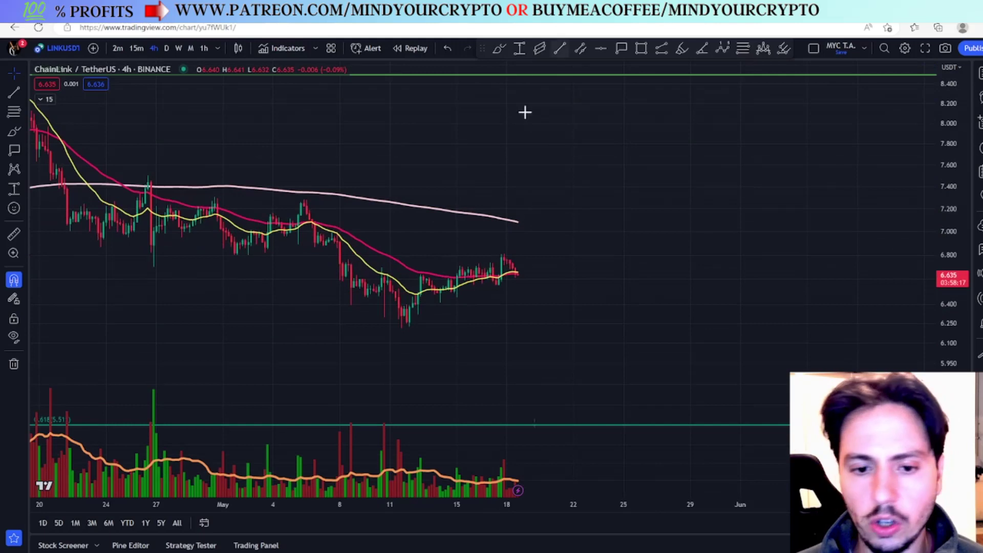
scroll(949, 276, up, 5)
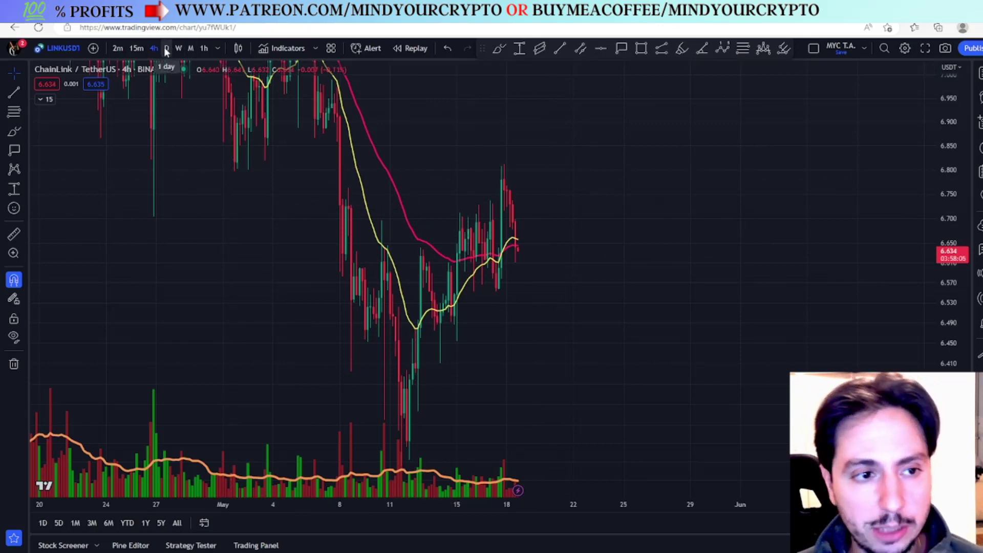
click(191, 49)
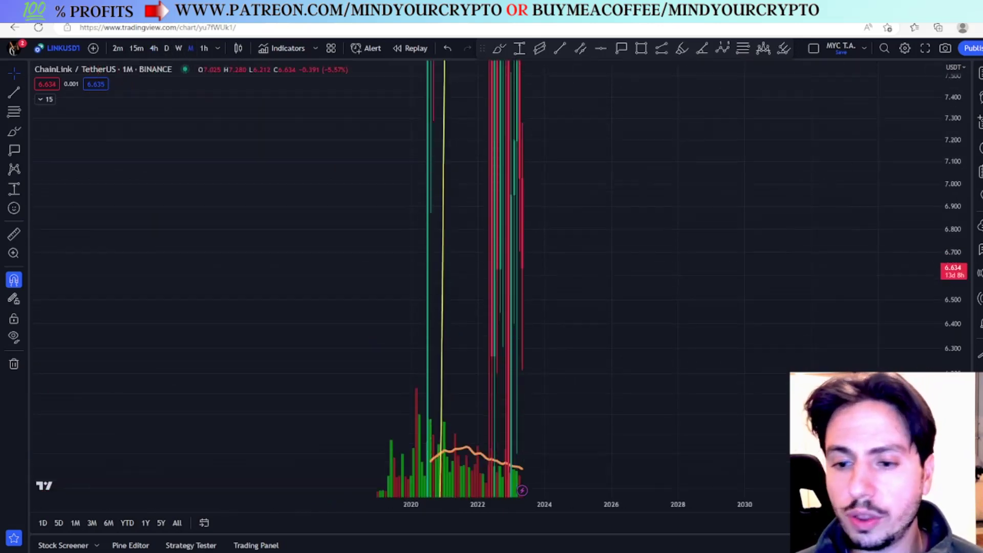
drag(956, 279, 952, 321)
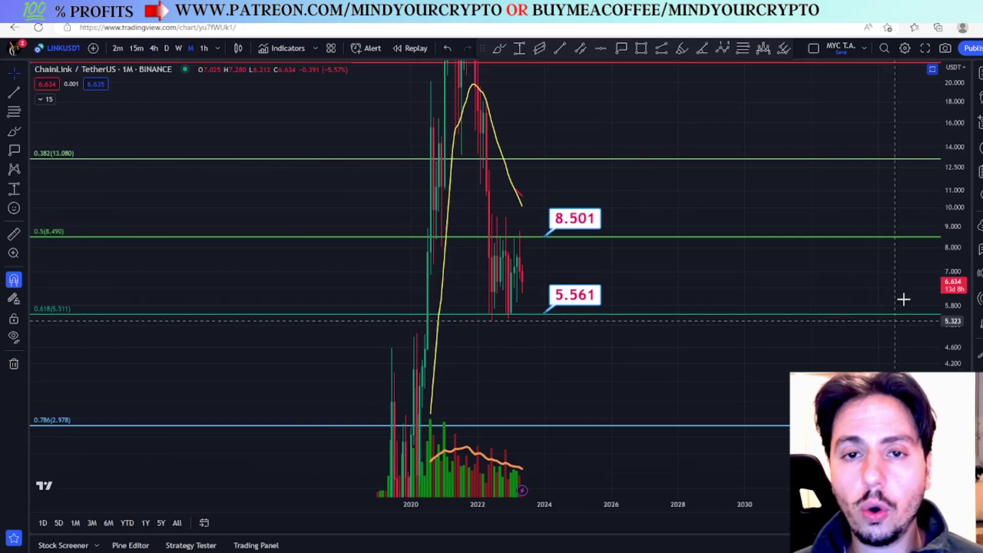
drag(951, 197, 951, 221)
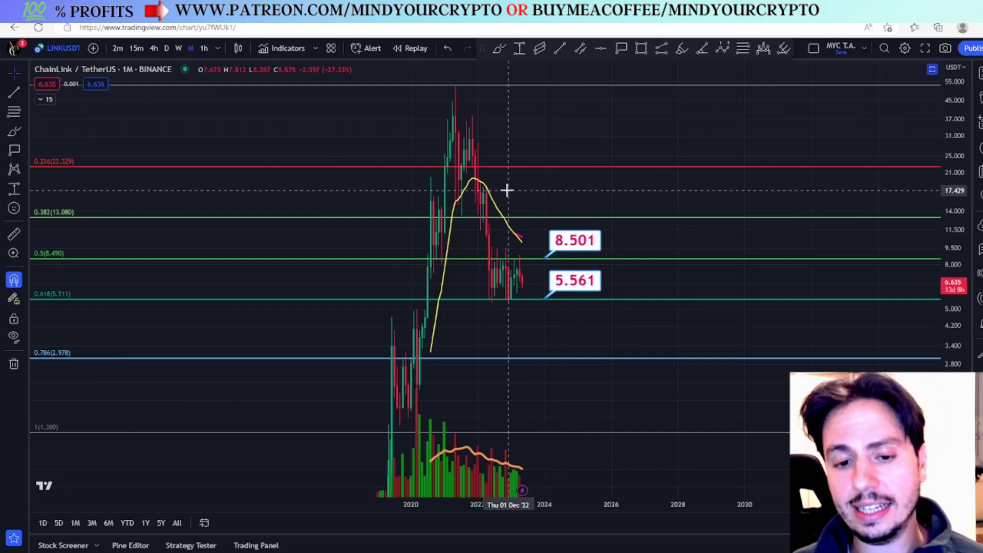
Pan the monthly chart to show the lower Fibonacci levels and recentre the candles
scroll(493, 292, up, 2)
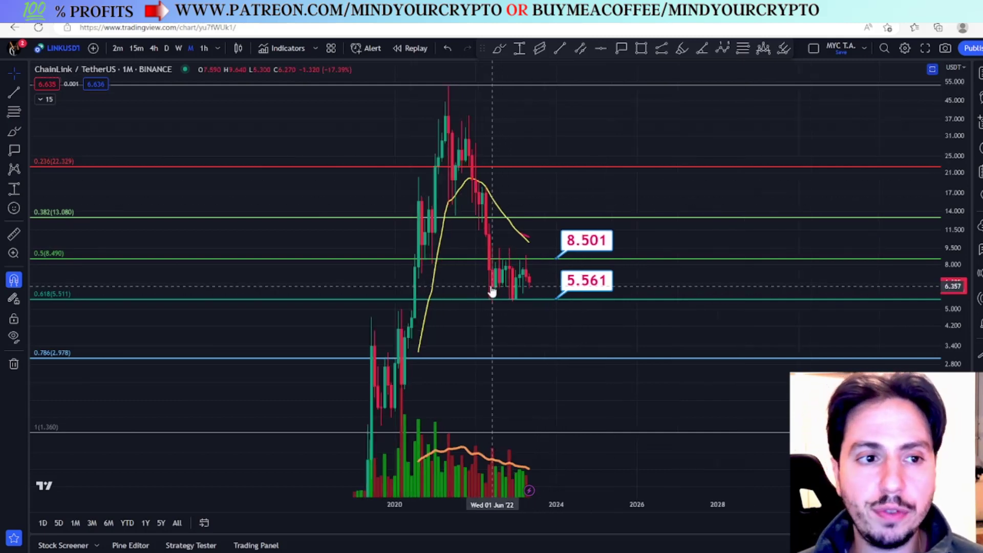
drag(399, 438, 392, 378)
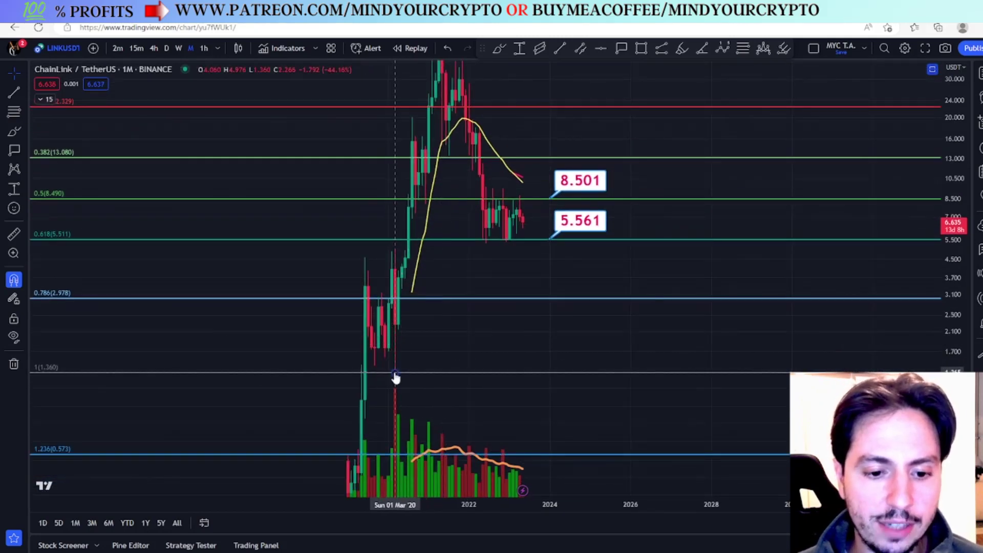
scroll(394, 374, up, 3)
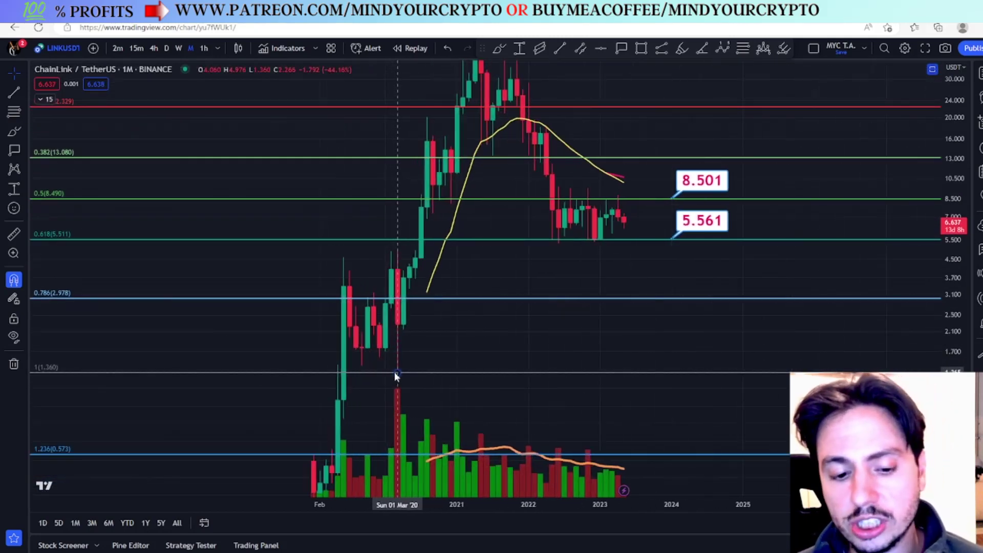
drag(463, 351, 384, 439)
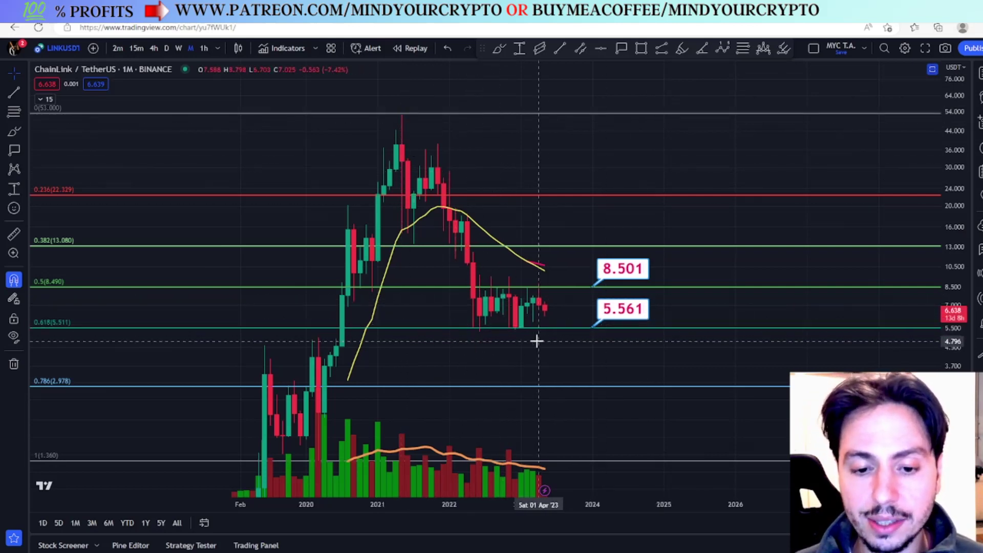
drag(499, 321, 512, 294)
scroll(514, 292, up, 3)
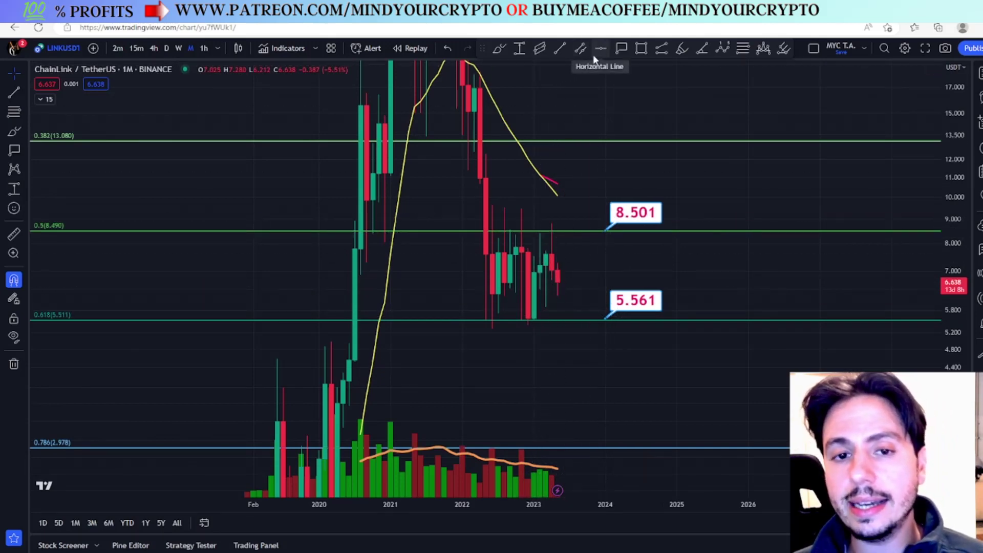
Draw a trial freehand loop around the 8.501 label, then delete it
click(500, 49)
mouse_move(665, 199)
mouse_down()
mouse_move(698, 230)
mouse_move(682, 204)
mouse_up()
key(Delete)
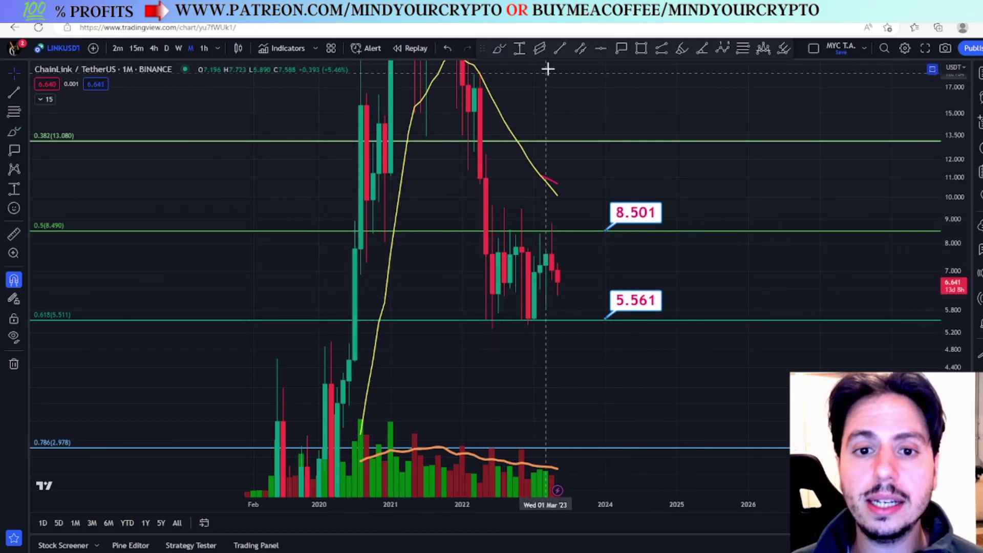
With the magnet off, sketch a freehand stroke near 5.561 and undo it
click(13, 280)
click(499, 48)
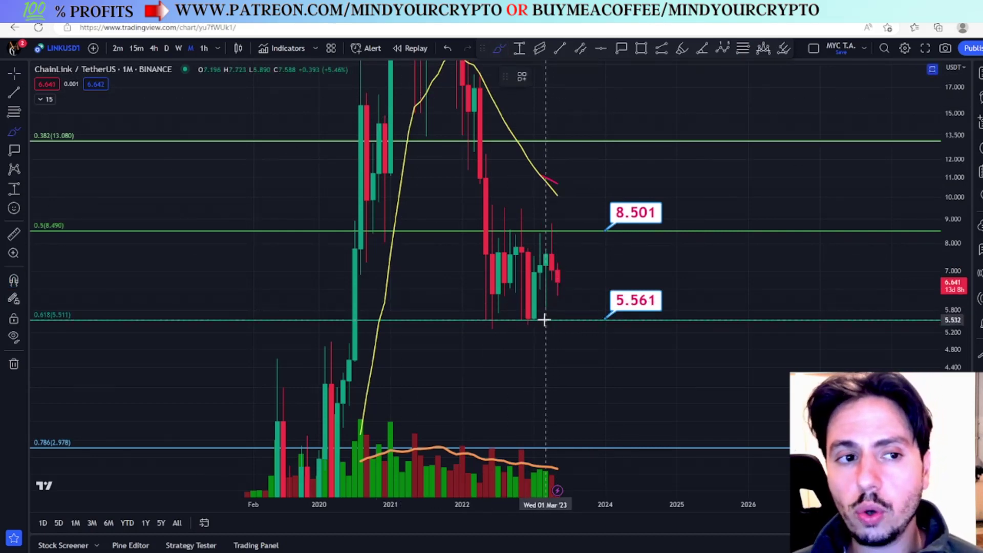
mouse_move(544, 320)
mouse_down()
mouse_move(569, 231)
mouse_move(580, 282)
mouse_move(595, 237)
mouse_move(620, 241)
mouse_move(636, 331)
mouse_move(649, 228)
mouse_move(663, 319)
mouse_move(660, 435)
mouse_move(665, 384)
mouse_up()
key(ctrl+z)
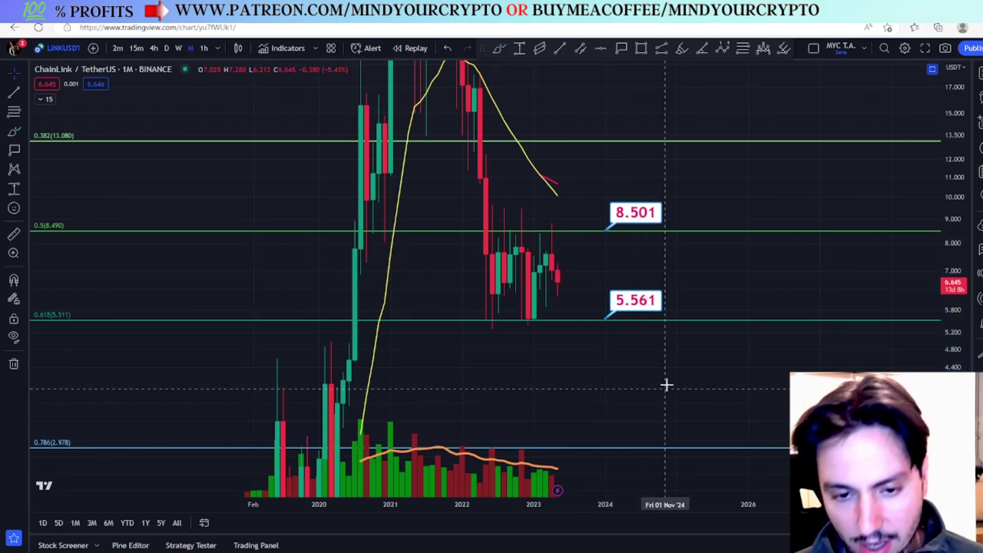
scroll(577, 241, up, 2)
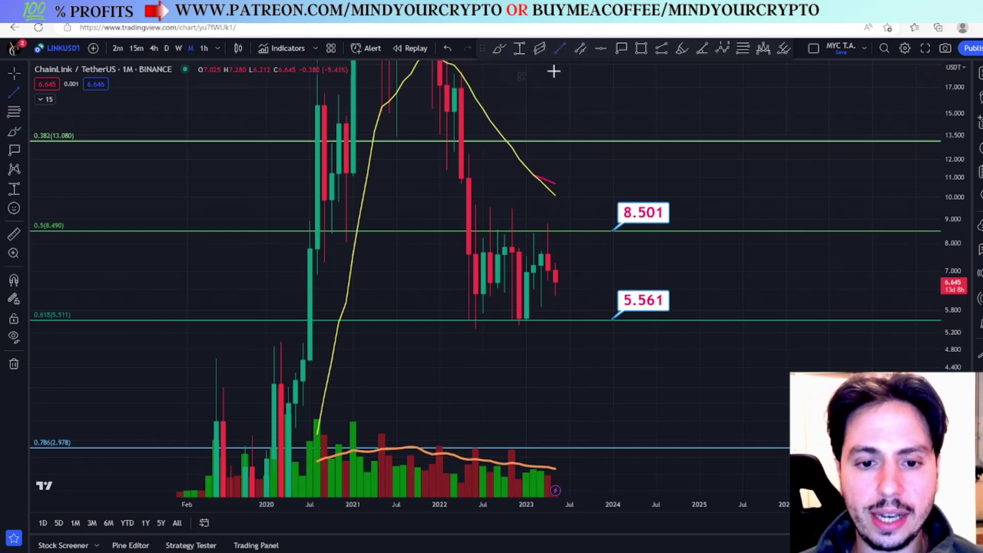
Draw trend lines from the 2022 high and the 2022 low, converging near 5.561
click(477, 206)
click(612, 302)
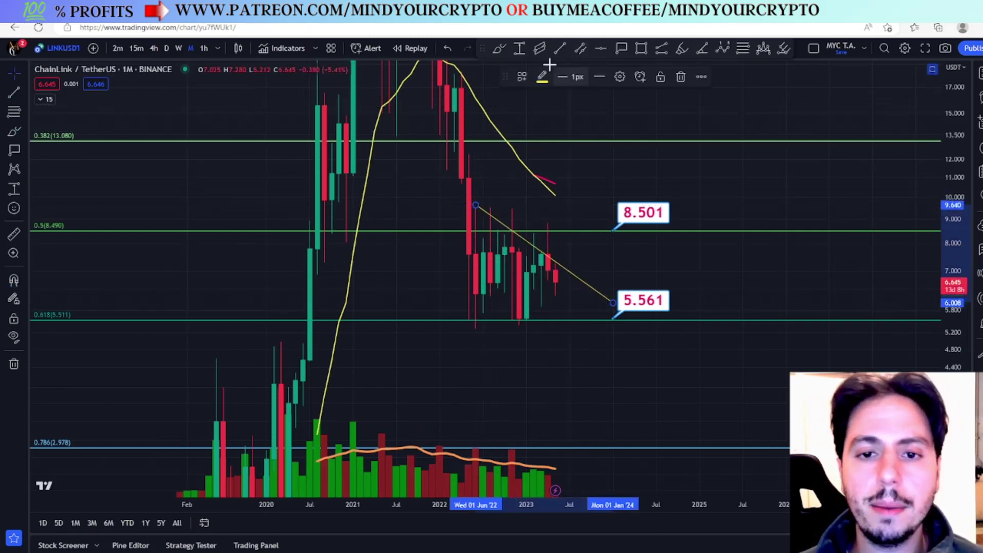
click(559, 48)
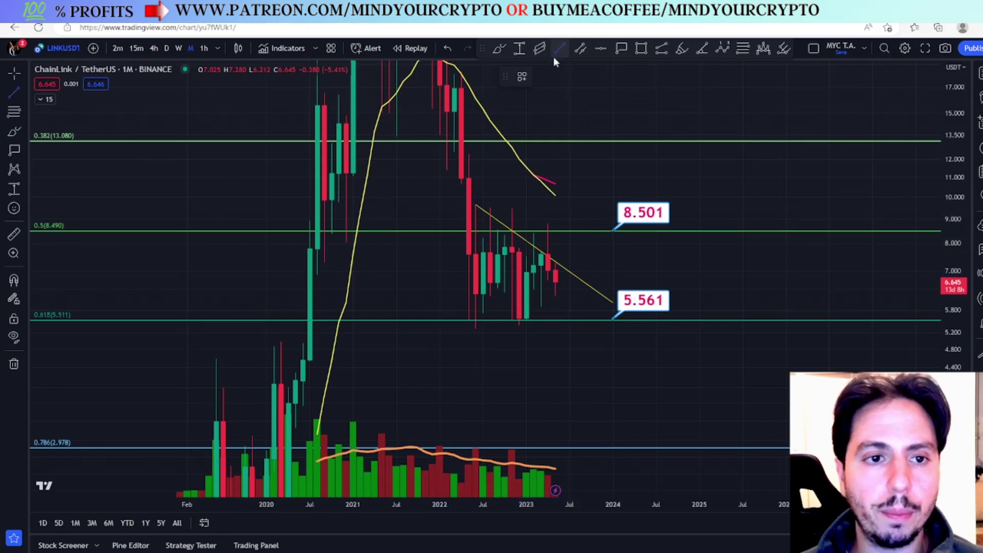
click(476, 329)
click(625, 303)
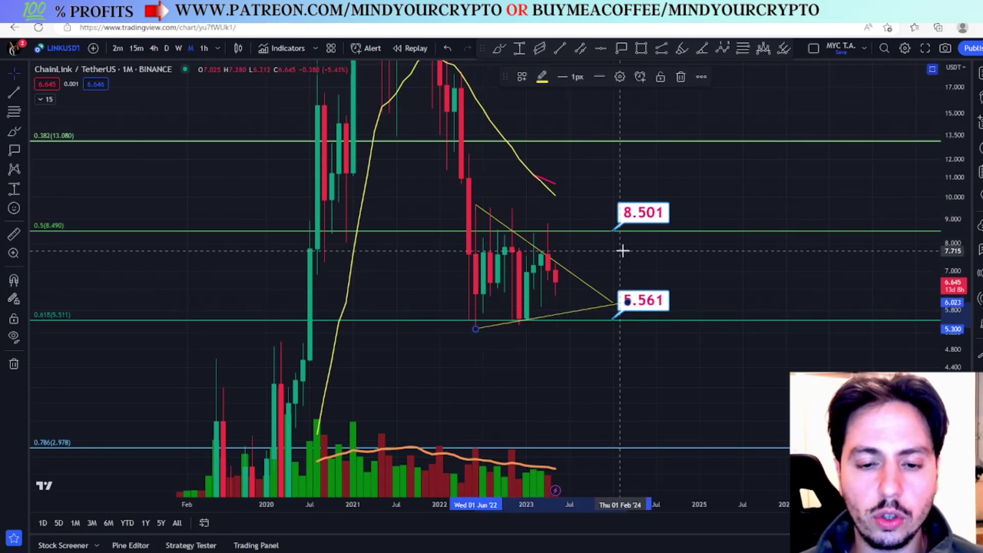
scroll(623, 250, down, 2)
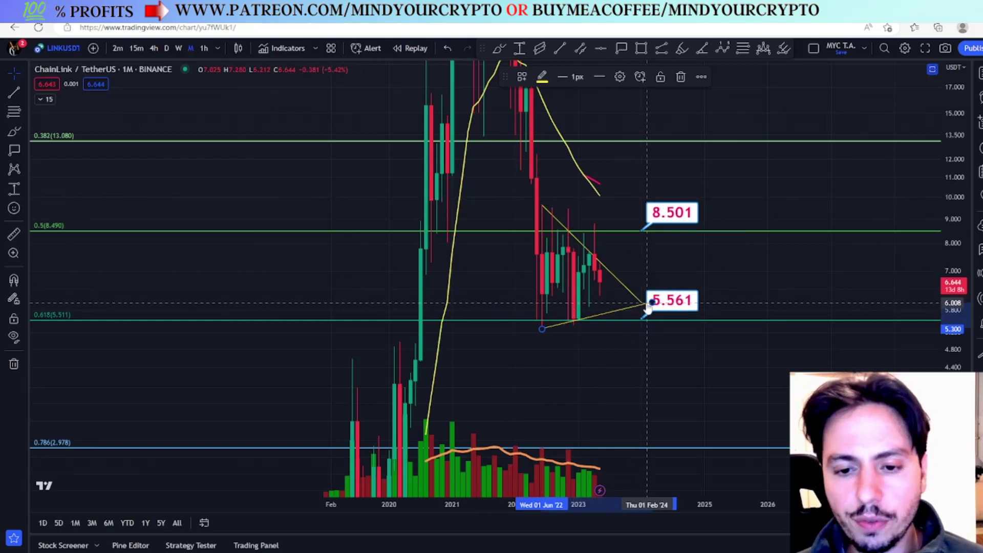
Add a 2.964 price label on the 0.786 line and shift the 5.561 label right
drag(624, 351, 577, 307)
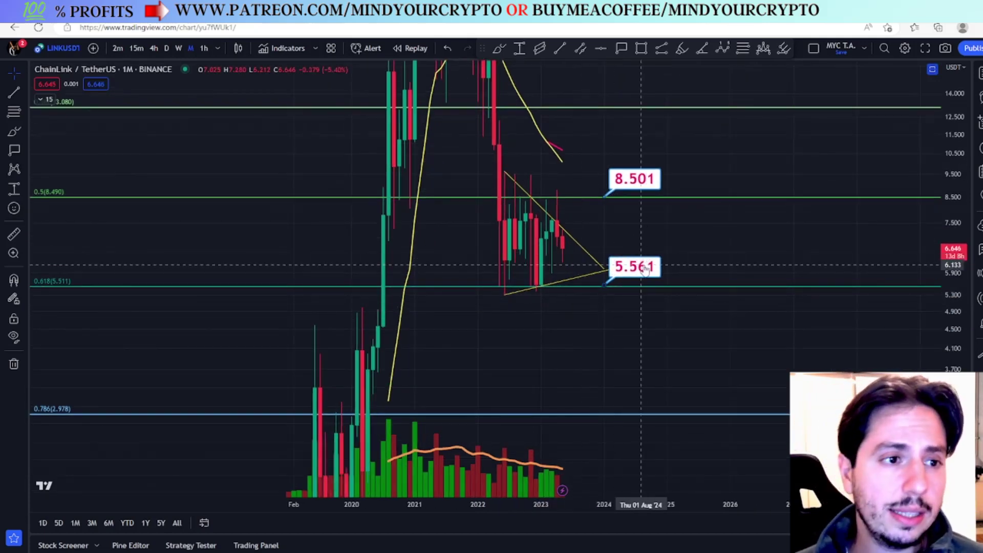
drag(646, 270, 647, 402)
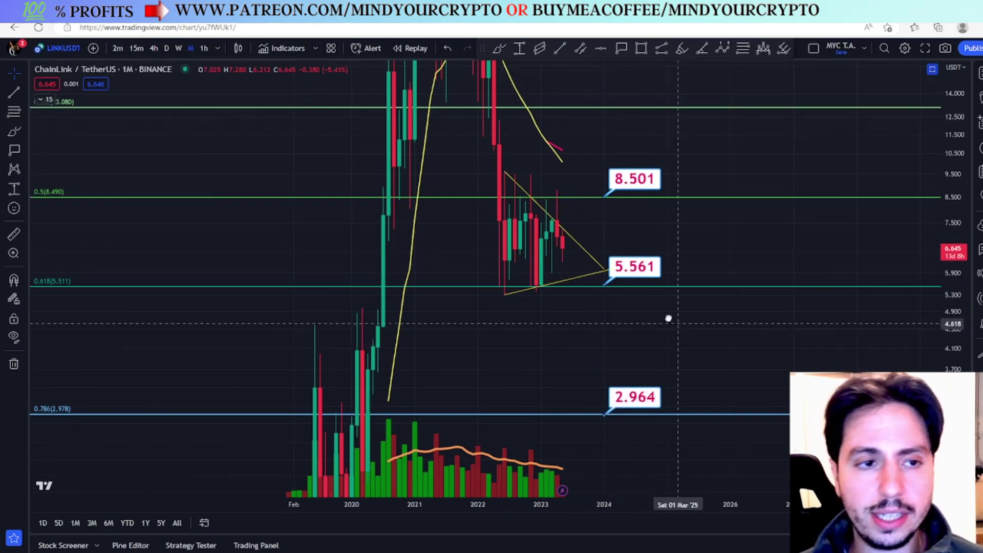
drag(662, 256, 592, 219)
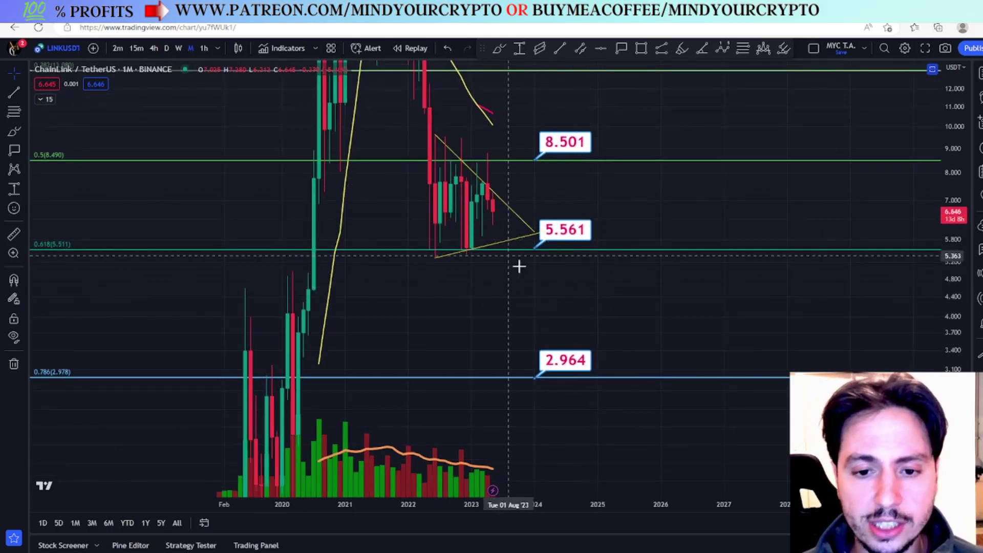
drag(563, 233, 579, 238)
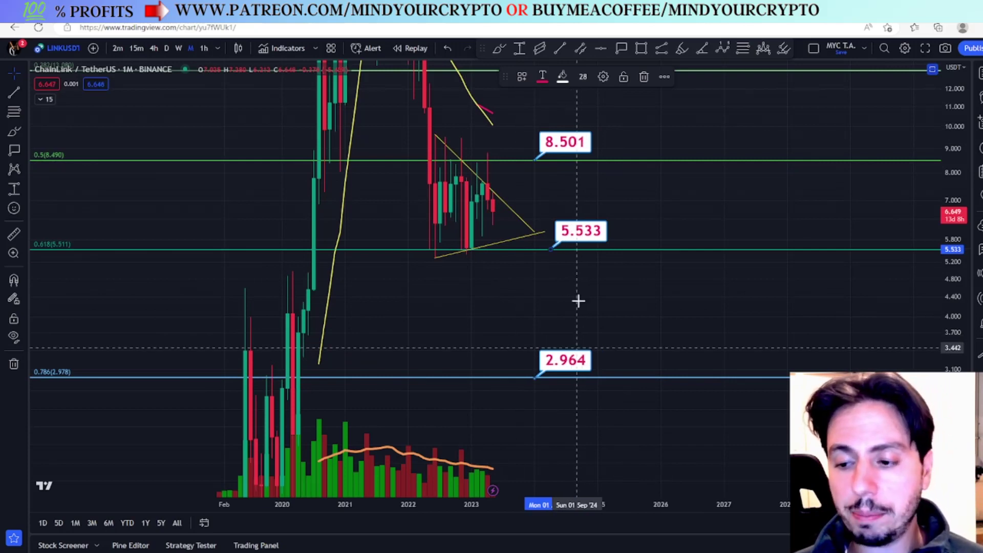
Add a horizontal line at 3.415, remove a trial circle around 2.964, and reset the chart view
key(alt+h)
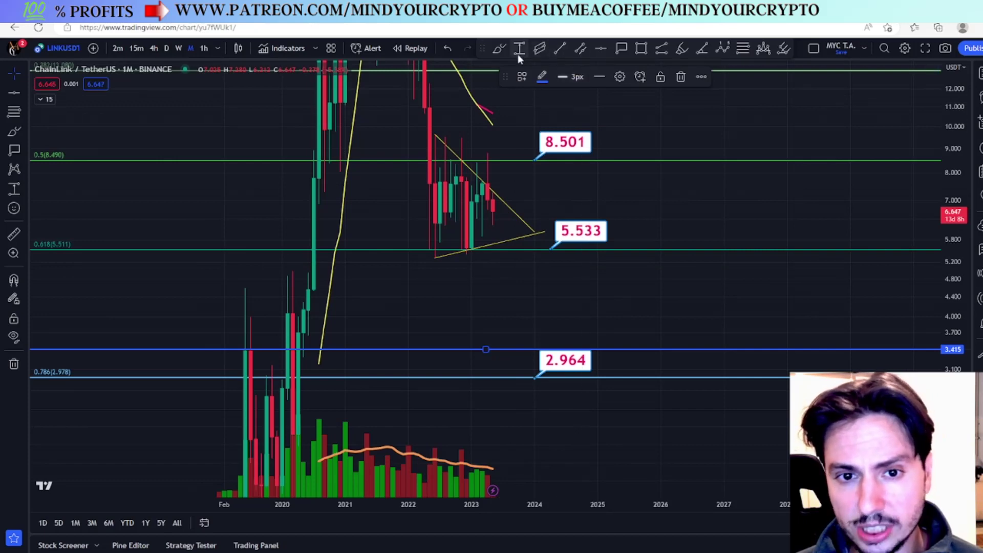
click(499, 48)
mouse_move(565, 343)
mouse_down()
mouse_move(522, 352)
mouse_move(589, 359)
mouse_up()
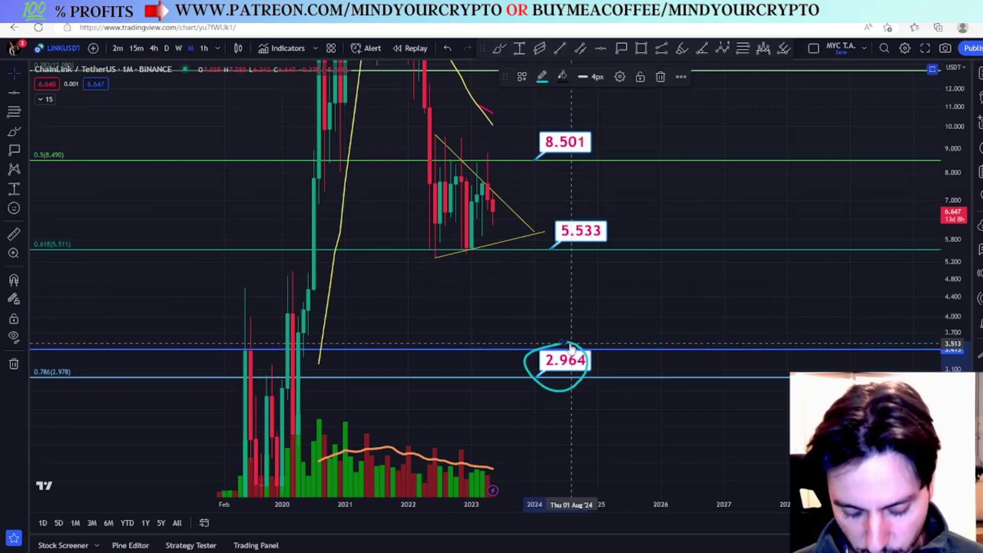
key(Delete)
key(alt+r)
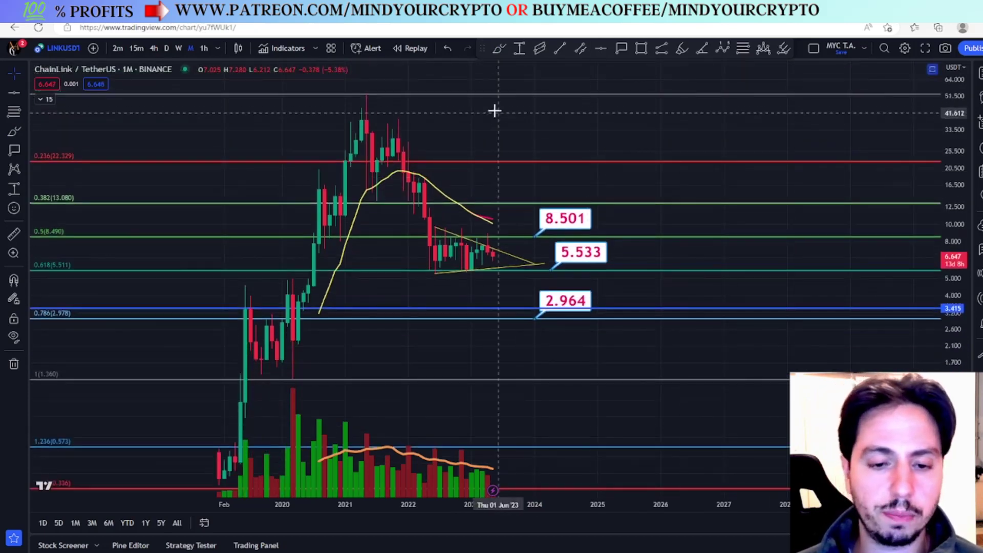
click(519, 48)
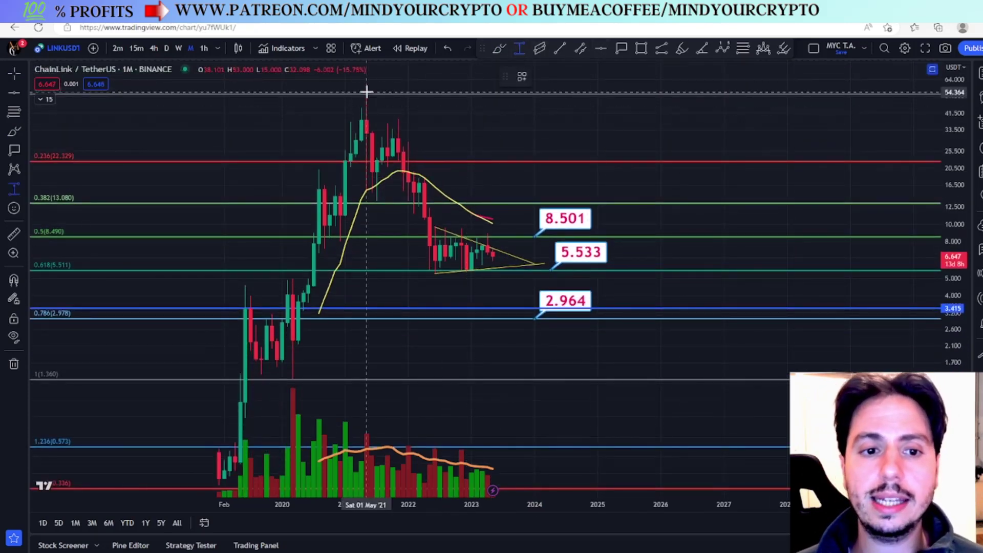
click(366, 93)
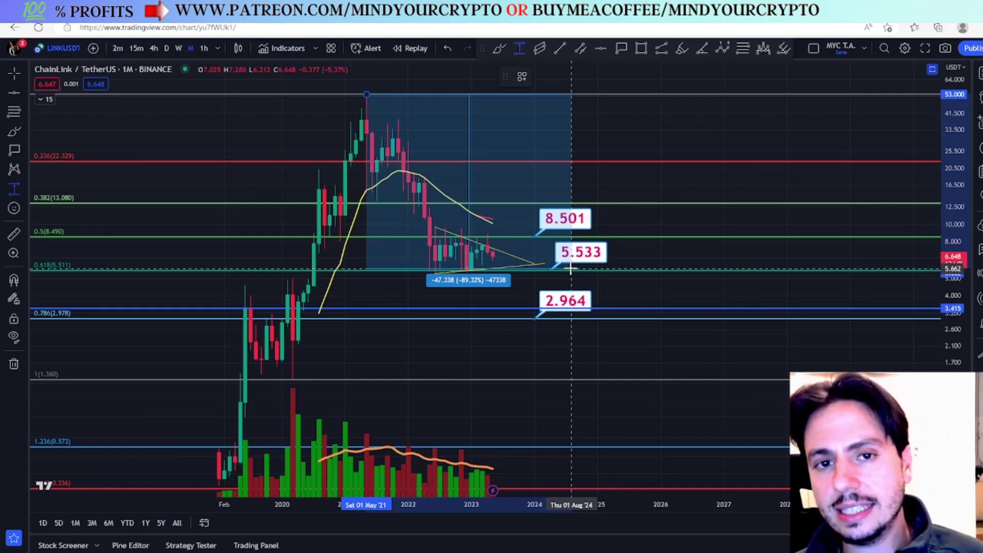
click(524, 306)
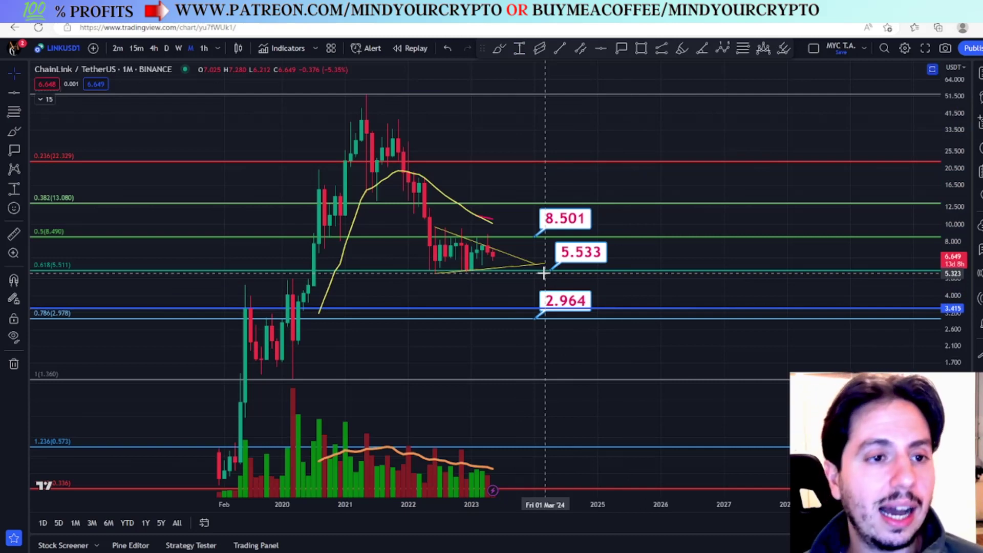
Switch to daily candles, stretch the price scale, and zoom onto the converging triangle
click(166, 49)
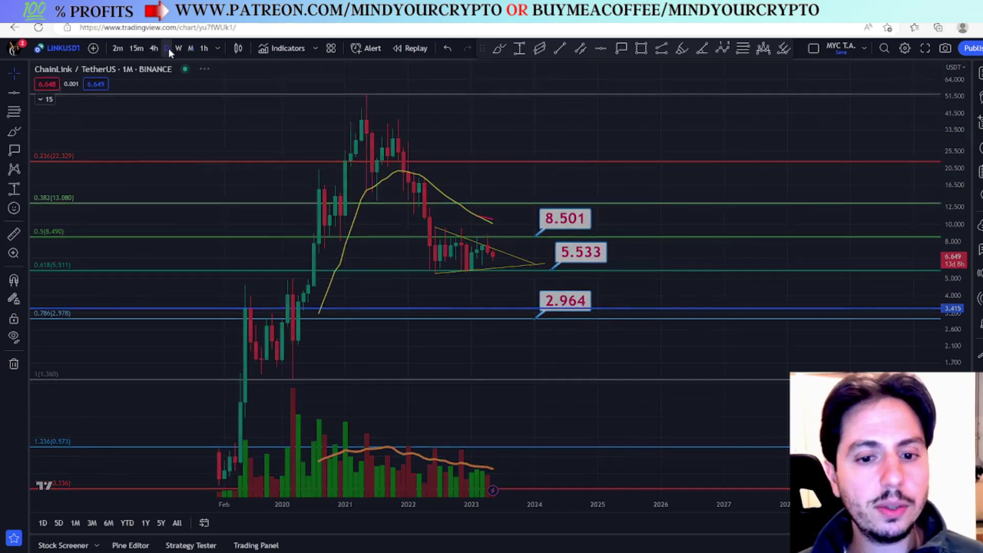
drag(949, 361, 548, 271)
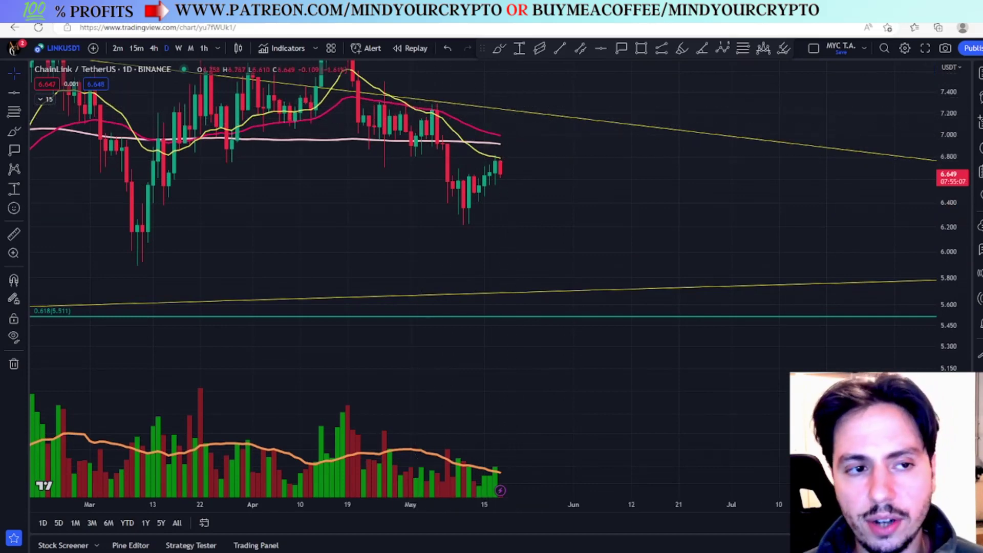
scroll(527, 274, down, 4)
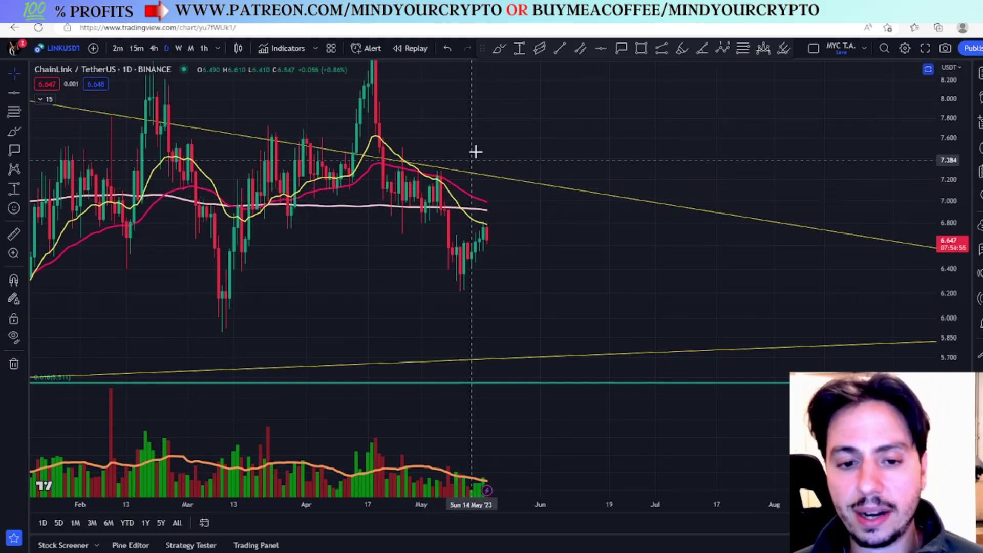
scroll(481, 143, down, 5)
scroll(481, 144, down, 2)
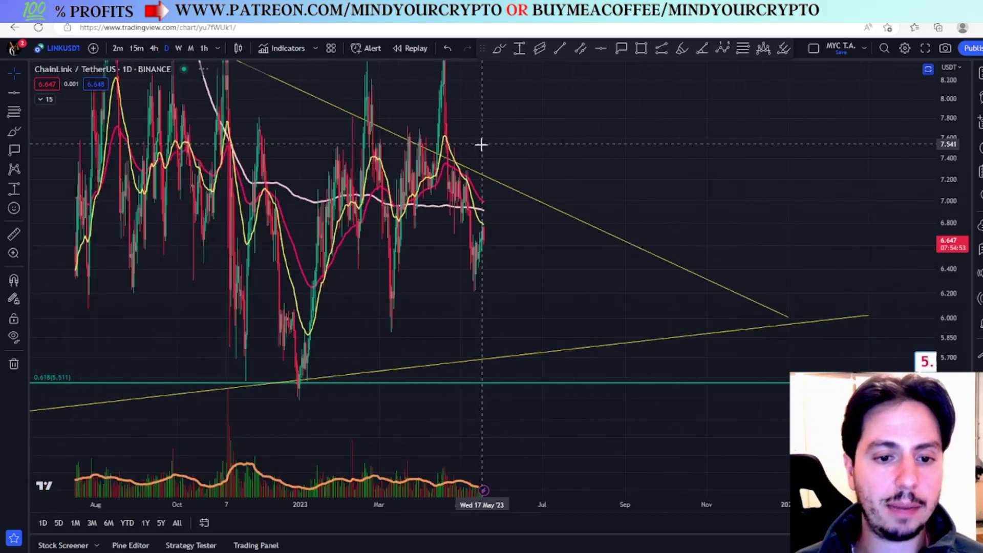
scroll(739, 274, down, 3)
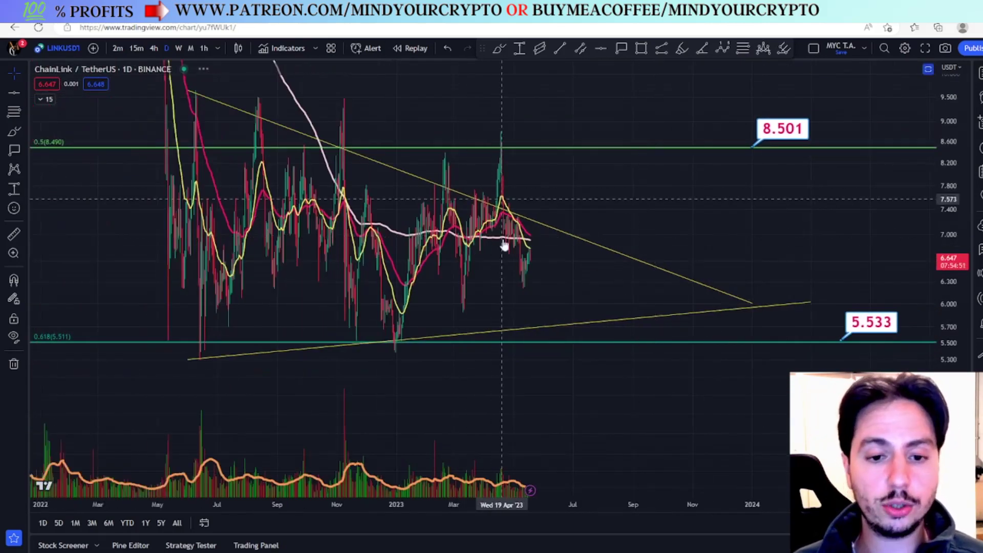
scroll(487, 265, up, 3)
Sketch a trial freehand path dipping toward 5.9 and the lower trendline, then undo it
click(500, 49)
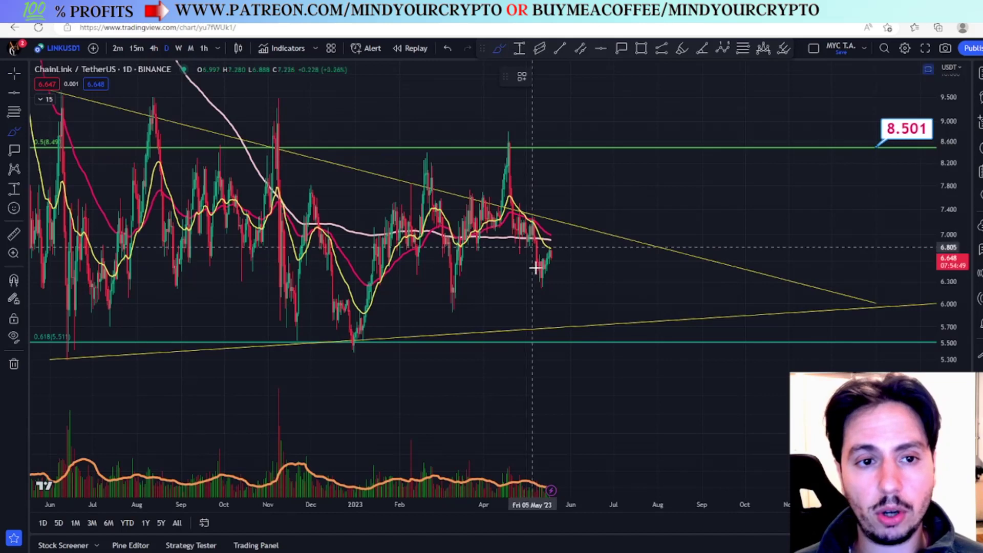
click(553, 265)
mouse_move(557, 238)
mouse_down()
mouse_move(577, 322)
mouse_move(597, 177)
mouse_up()
scroll(583, 191, down, 3)
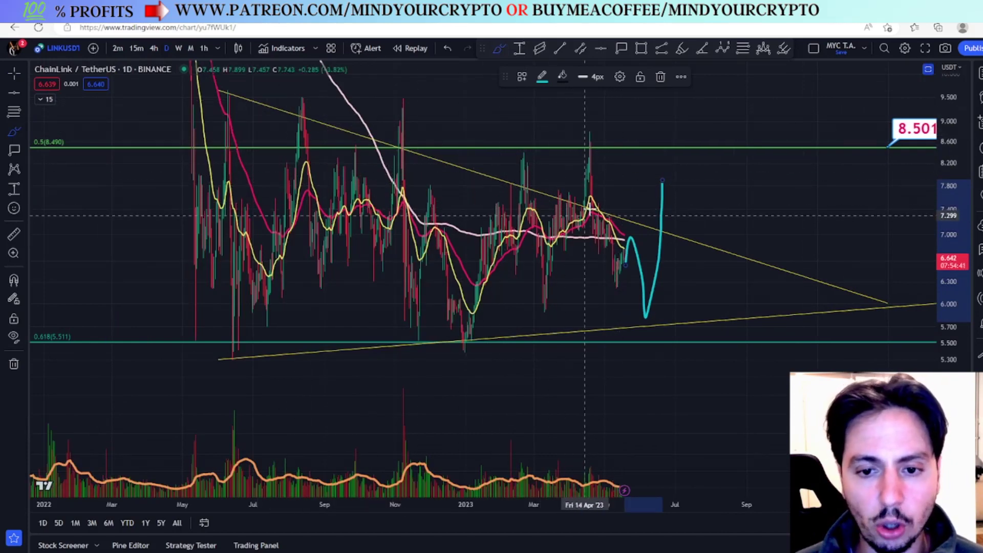
scroll(584, 205, up, 2)
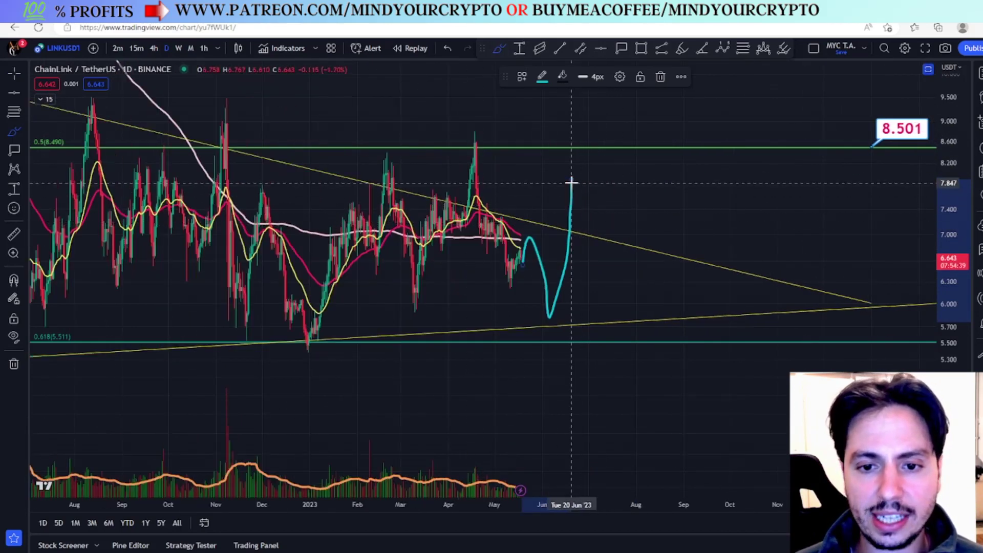
drag(572, 177, 617, 323)
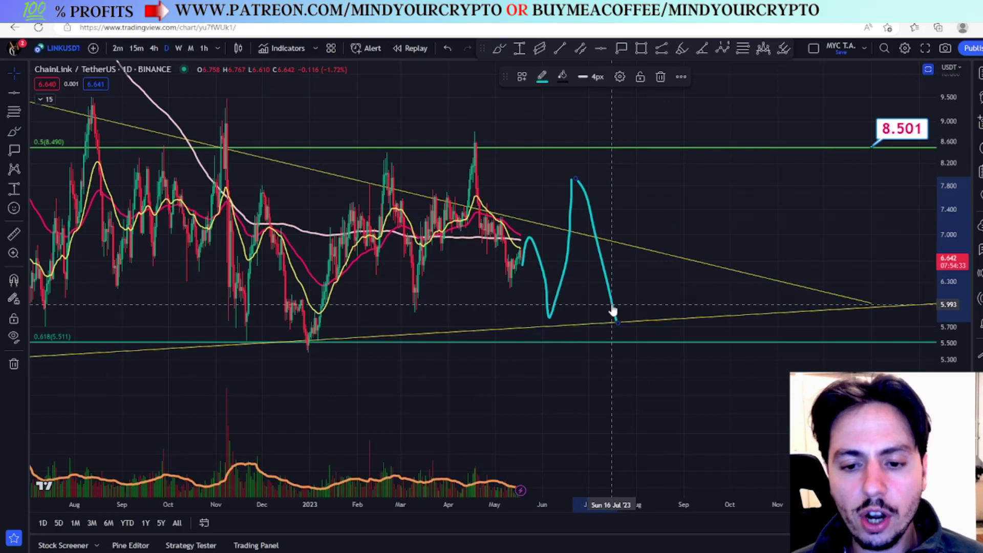
key(ctrl+z)
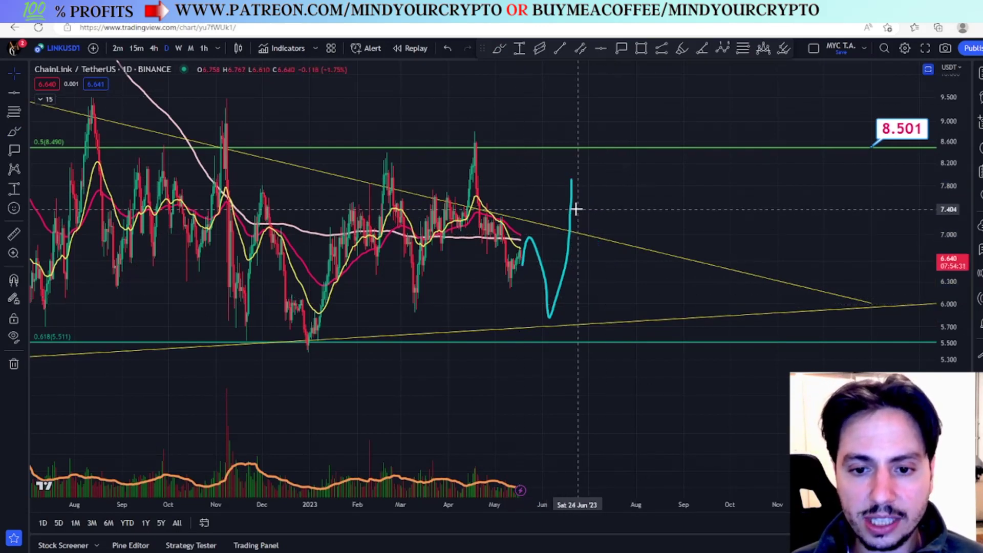
key(ctrl+z)
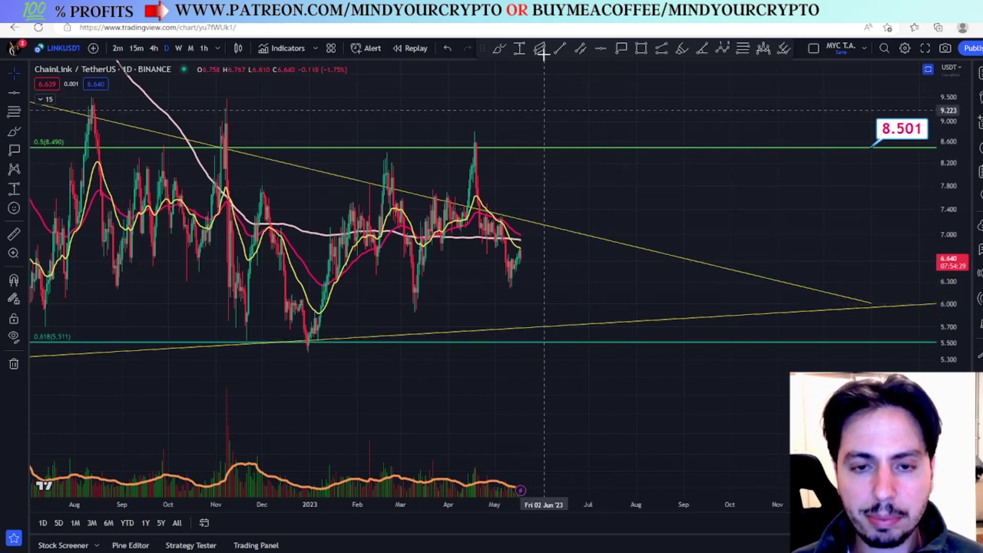
Draw a freehand dip from the latest candle to the lower trendline and label it 5.688
click(499, 48)
mouse_move(522, 260)
mouse_down()
mouse_move(534, 330)
mouse_move(548, 239)
mouse_up()
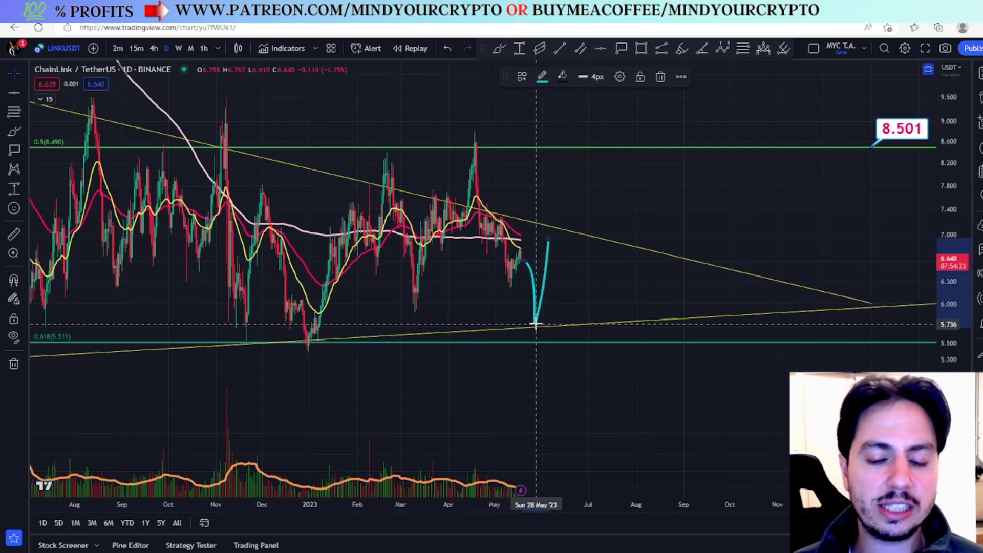
click(621, 49)
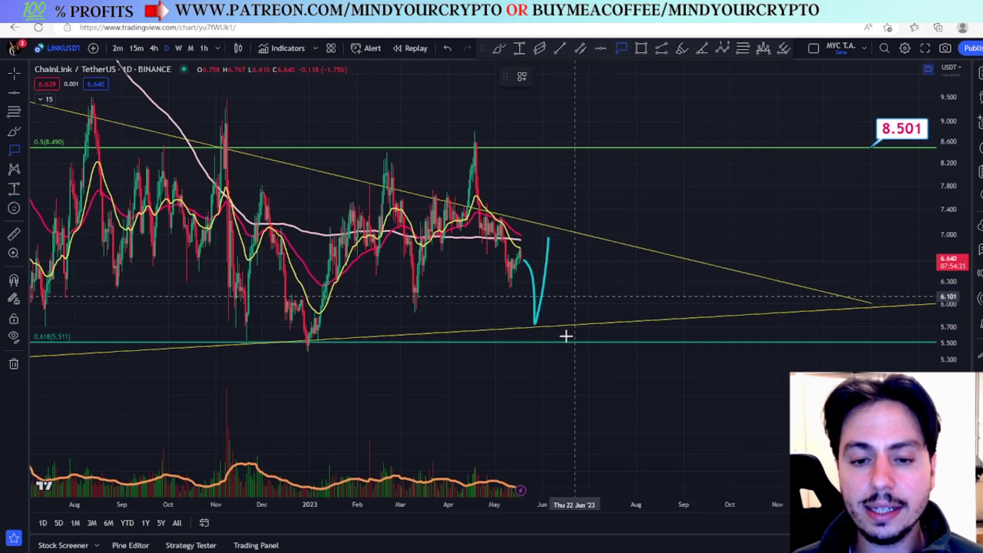
click(538, 329)
scroll(568, 312, down, 5)
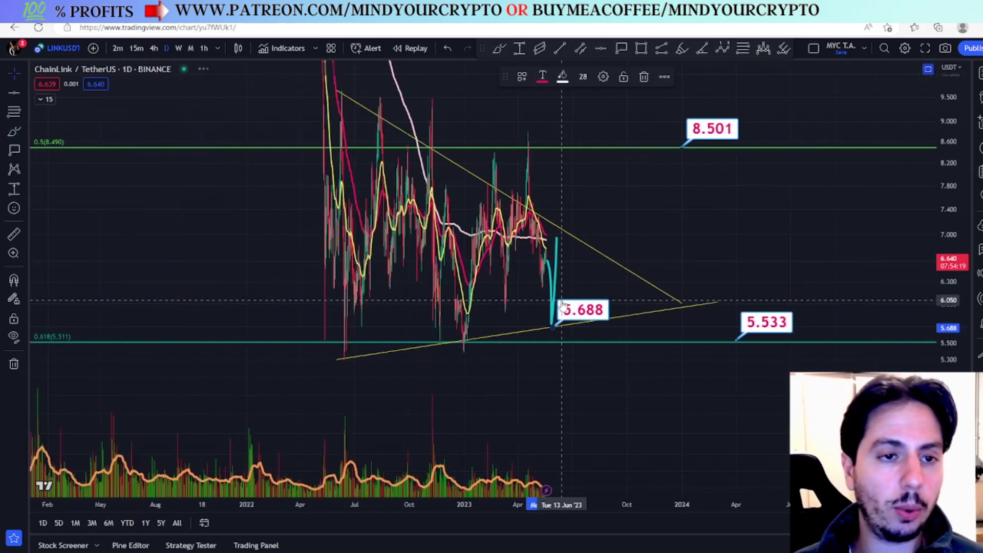
Zoom out on the daily chart until the 2.964 label shows with the whole triangle
scroll(589, 282, down, 3)
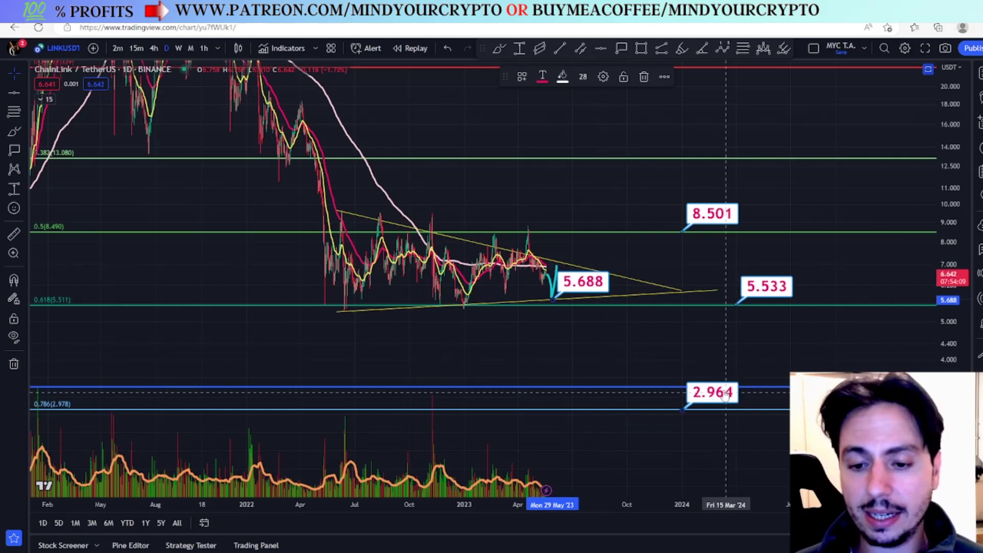
scroll(724, 392, up, 2)
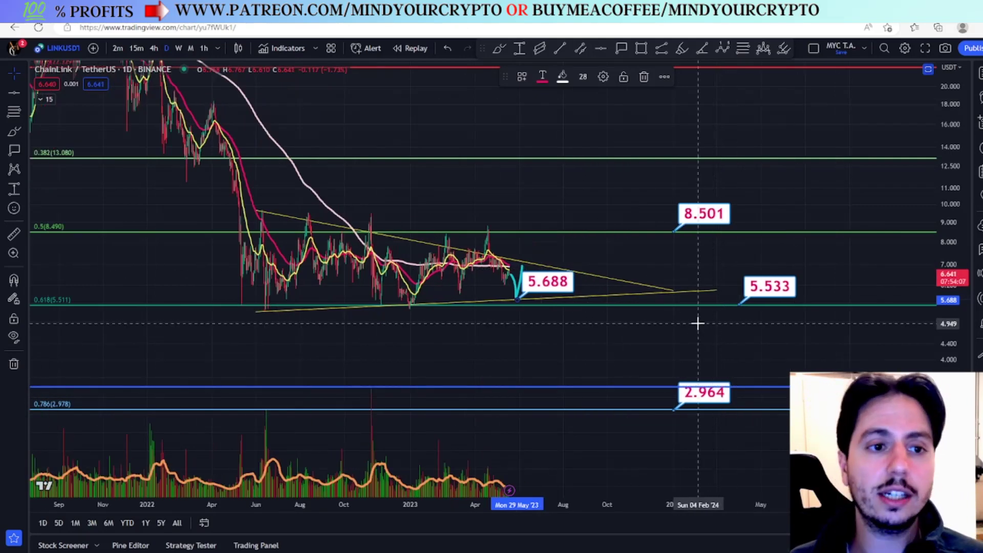